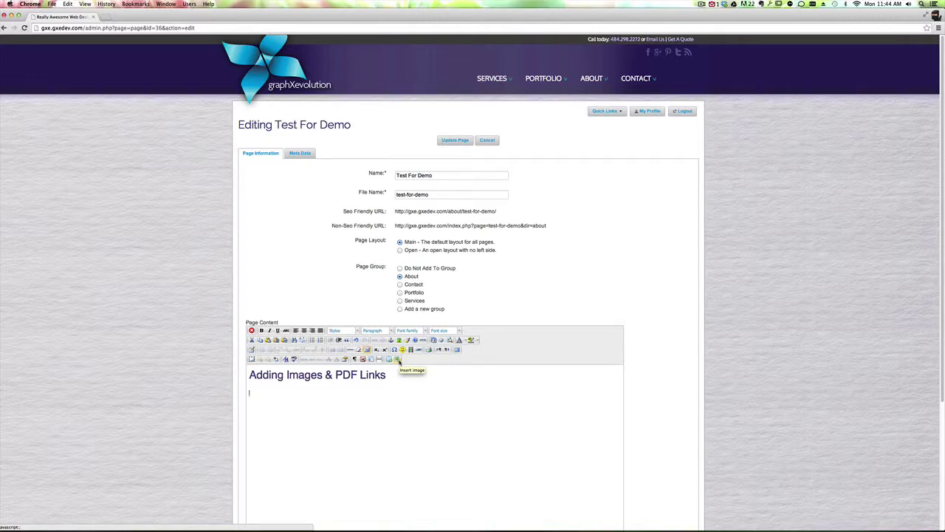
Step: Upload landau-wholesale-ecommerce.jpg from the Desktop's test folder to the images folder of the image manager
left_click(397, 359)
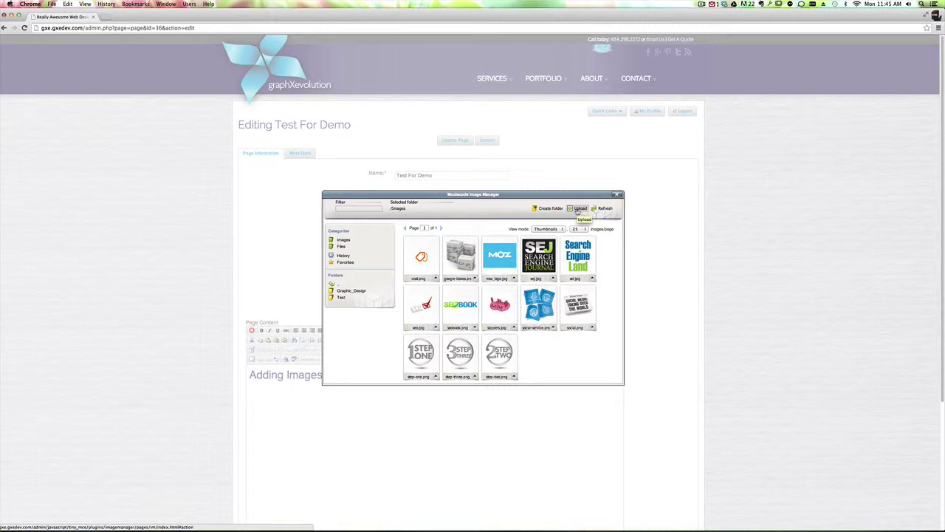
left_click(580, 208)
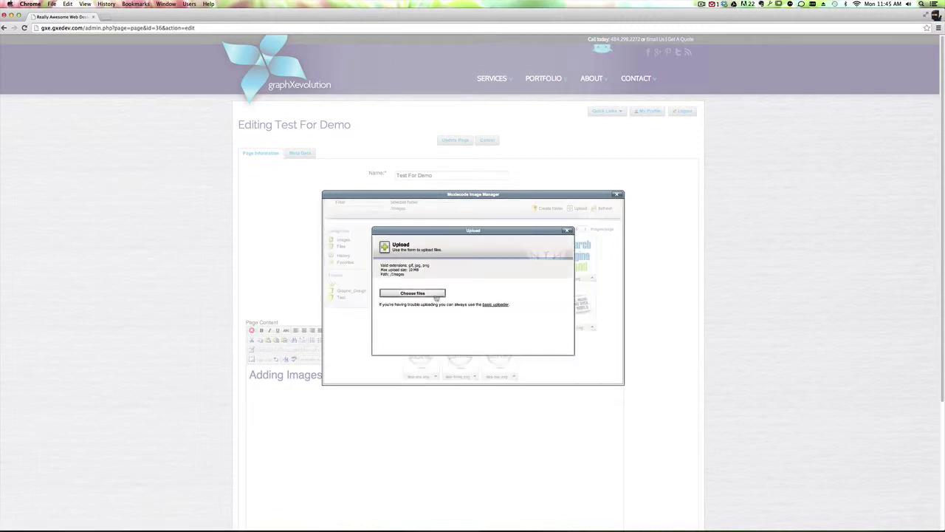
left_click(437, 293)
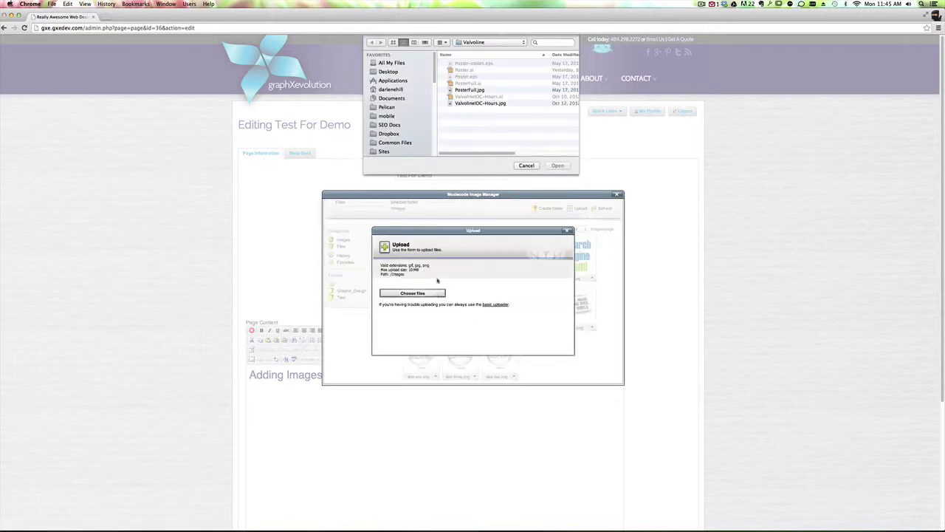
left_click(389, 71)
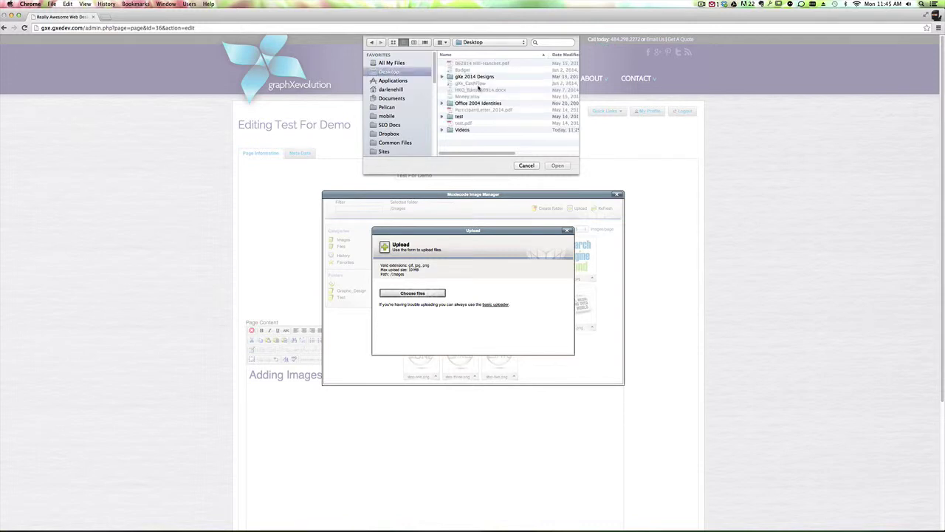
left_click(465, 116)
double_click(466, 117)
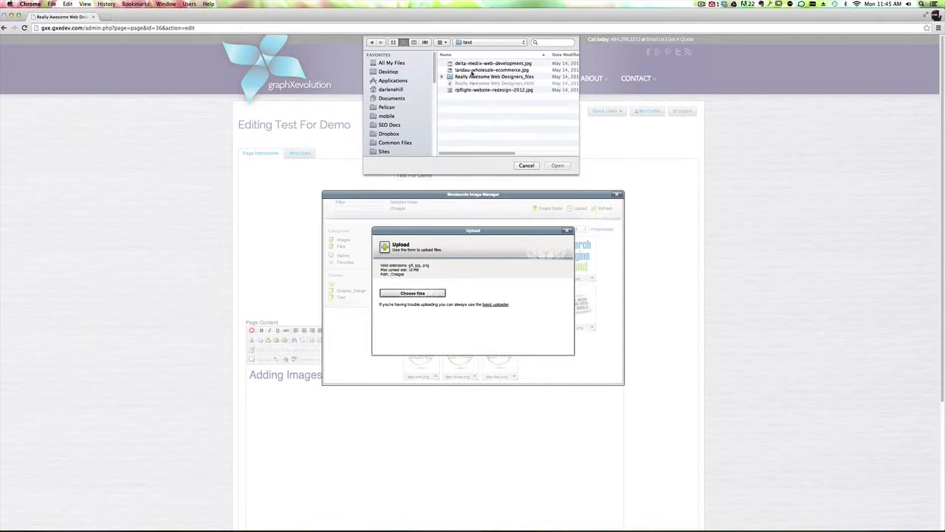
double_click(473, 71)
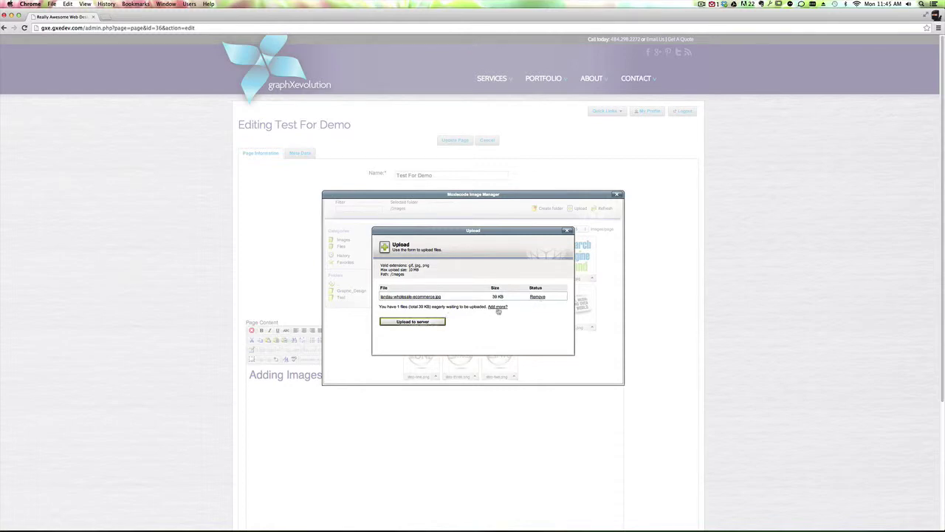
left_click(412, 322)
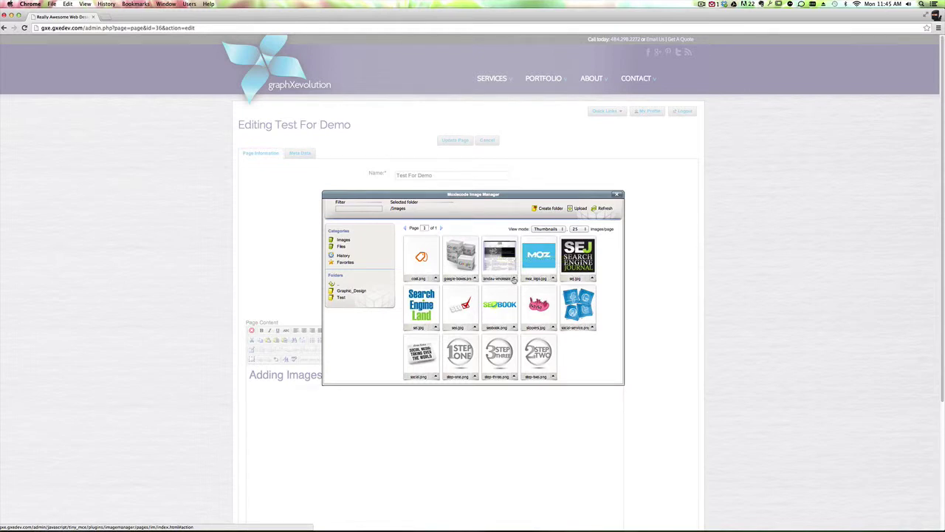
Step: Insert the uploaded landau-wholesale-ecommerce.jpg below the page heading and center it
left_click(514, 279)
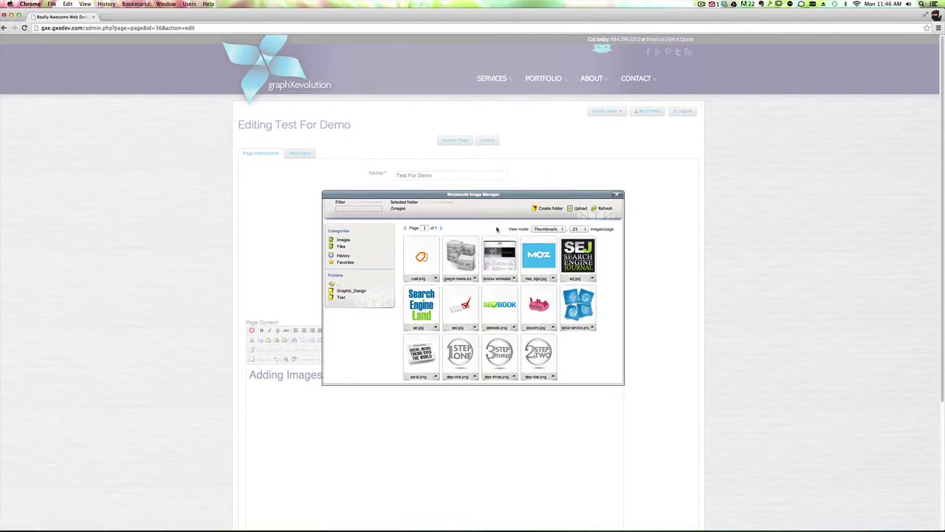
left_click(498, 247)
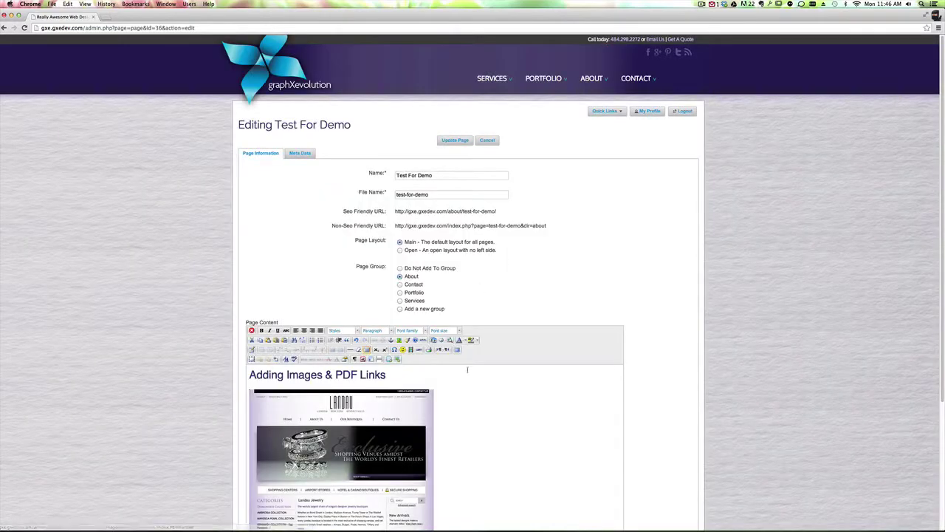
scroll(502, 419, "down", 3)
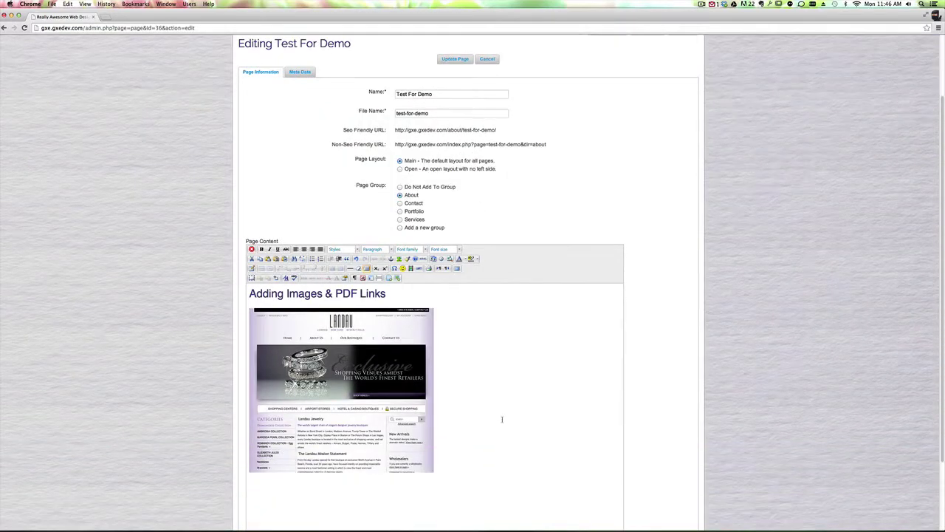
scroll(502, 419, "down", 1)
left_click(388, 387)
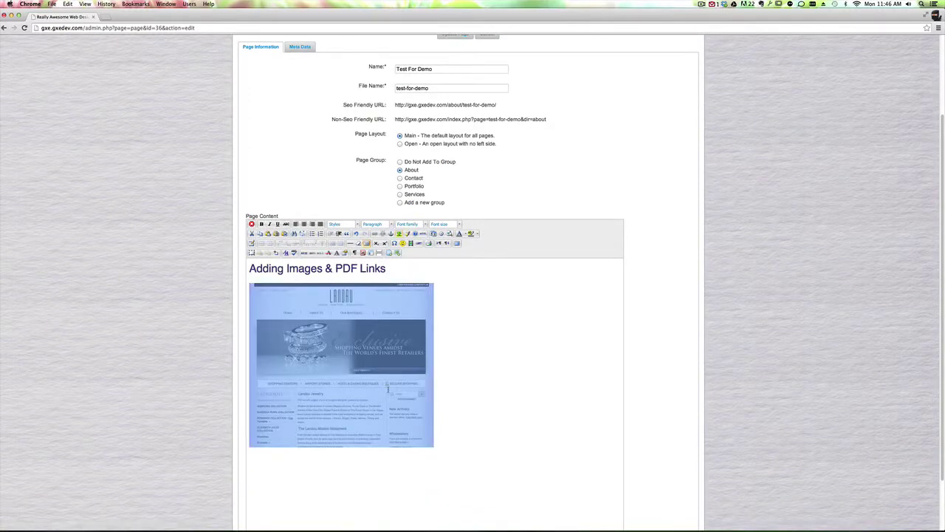
right_click(415, 311)
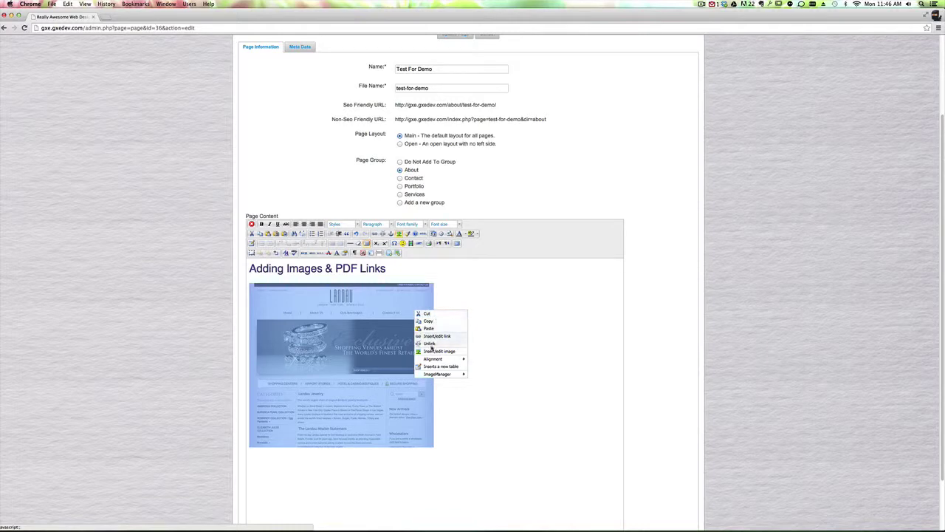
mouse_move(431, 359)
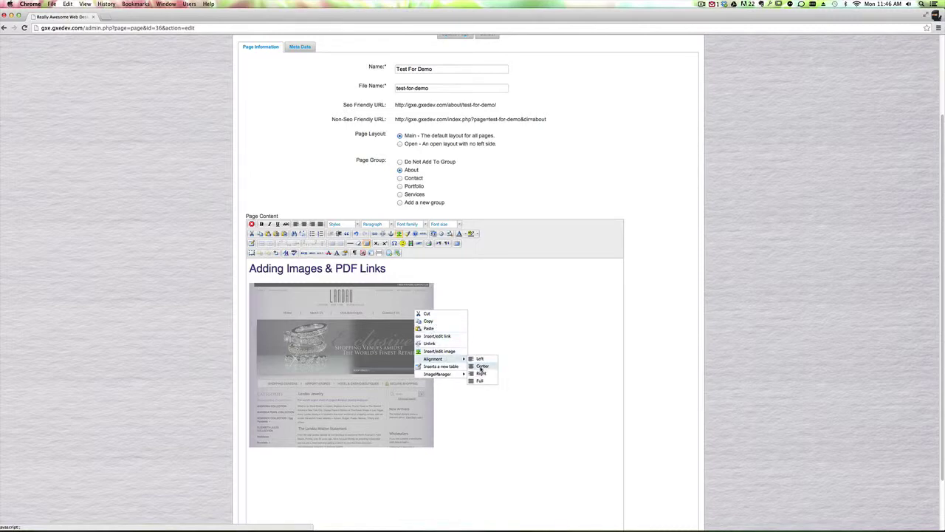
left_click(482, 366)
Step: Edit the inserted image's properties, setting both its description and its title to "Image Description"
right_click(471, 345)
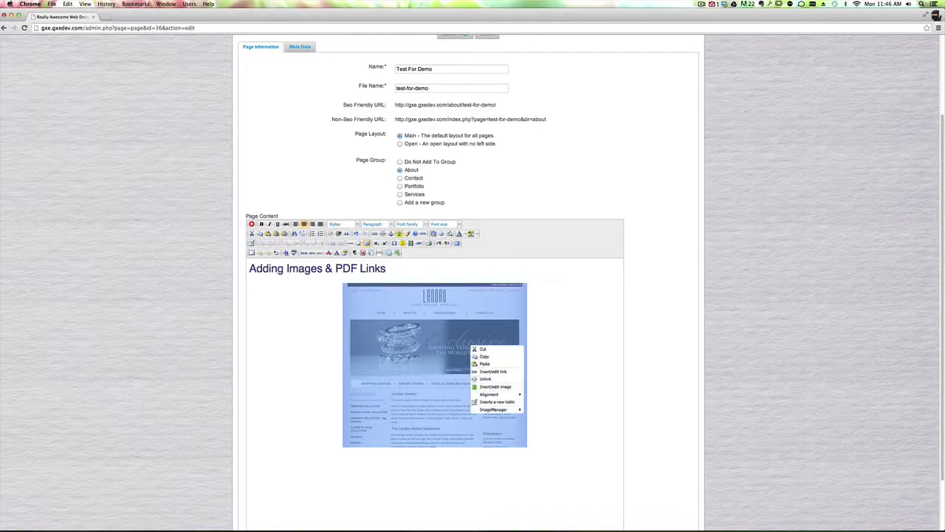
left_click(492, 386)
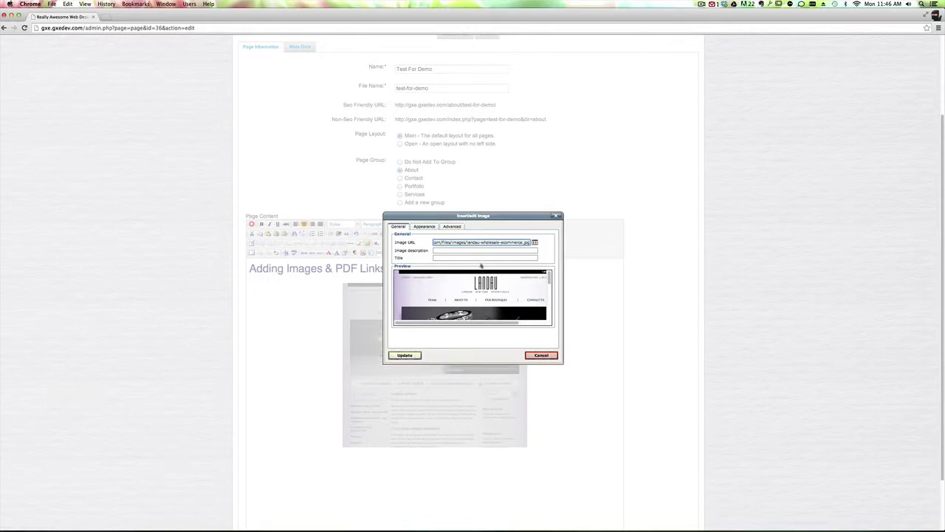
left_click(487, 251)
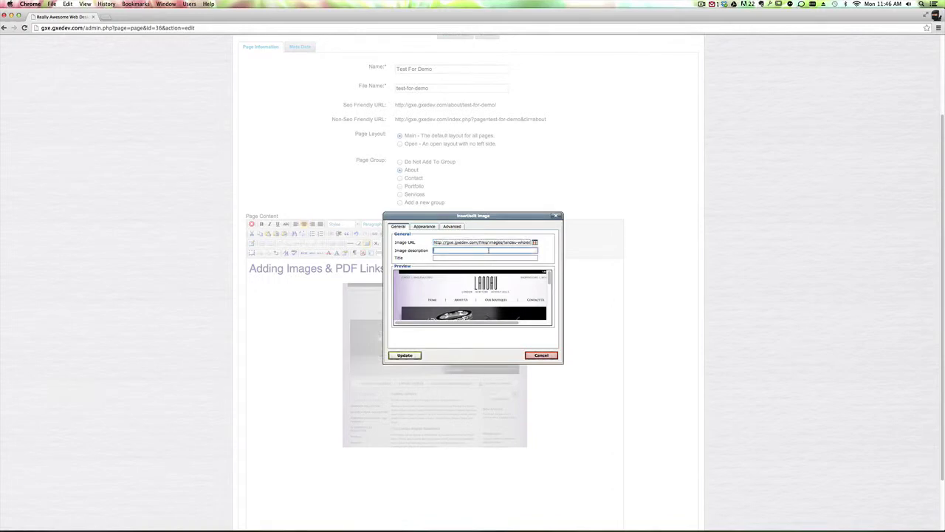
type("Image Description")
key("Tab")
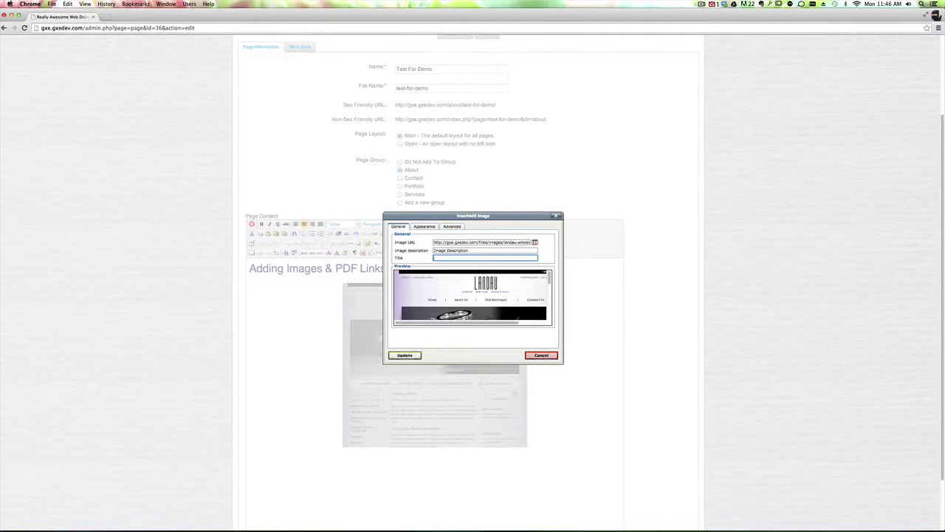
type("Image Description")
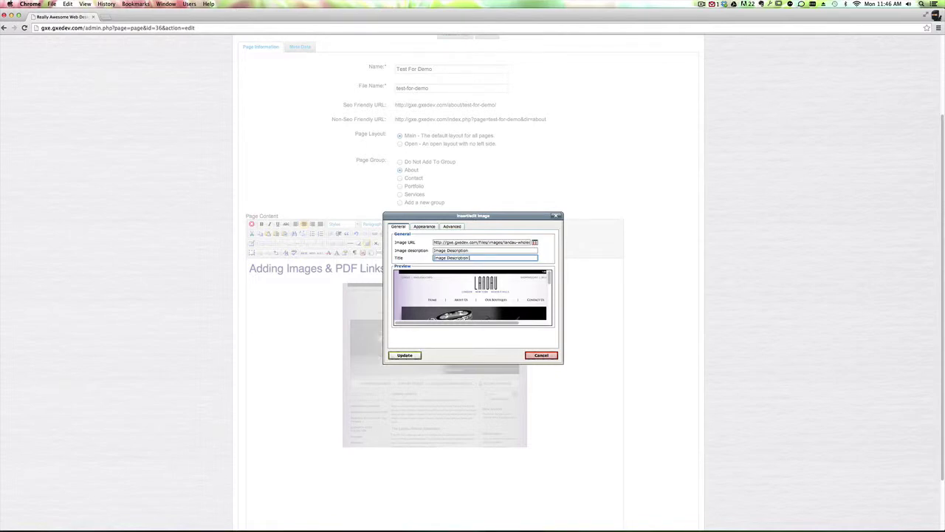
Step: Try Right as the image's alignment in its appearance settings, and return the alignment to Not set
left_click(419, 226)
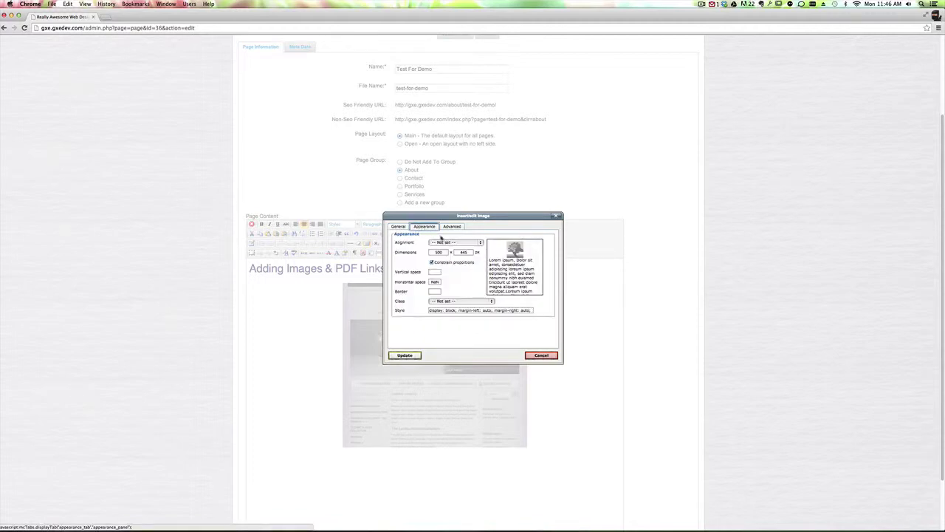
left_click(443, 243)
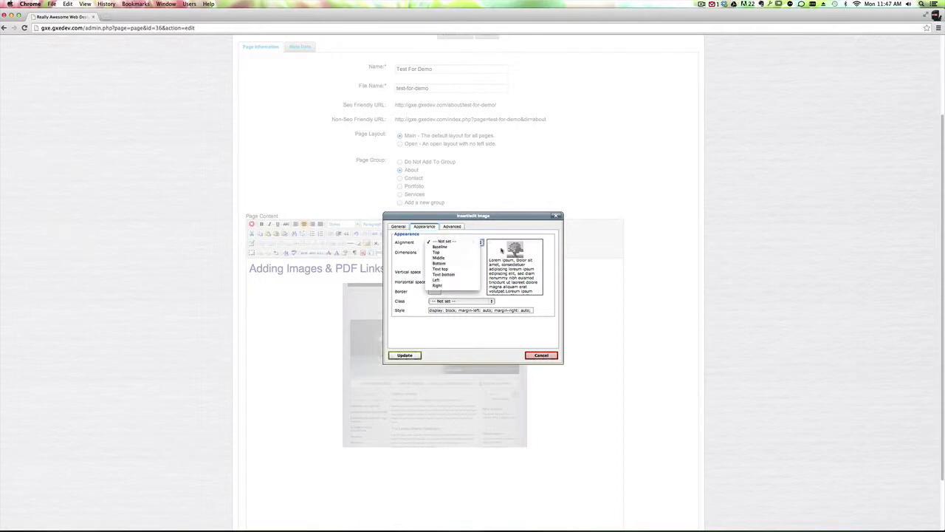
left_click(443, 286)
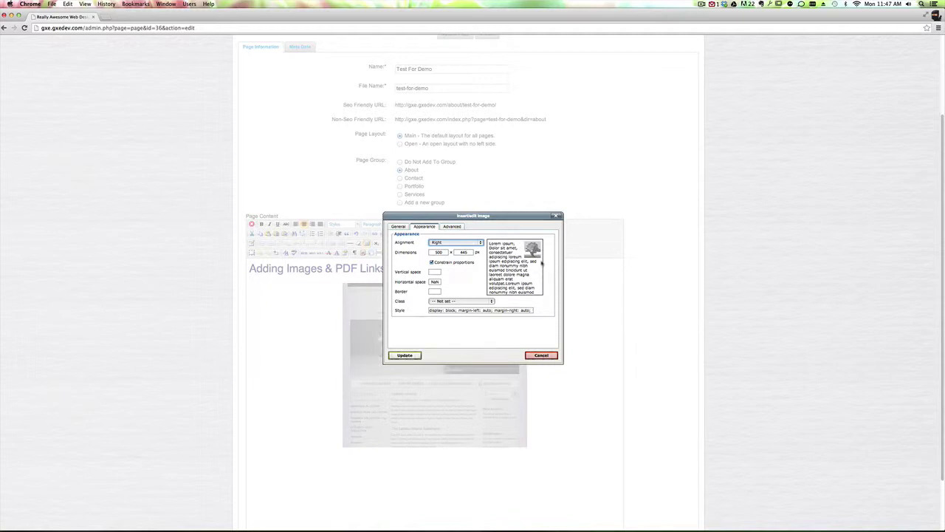
left_click(445, 250)
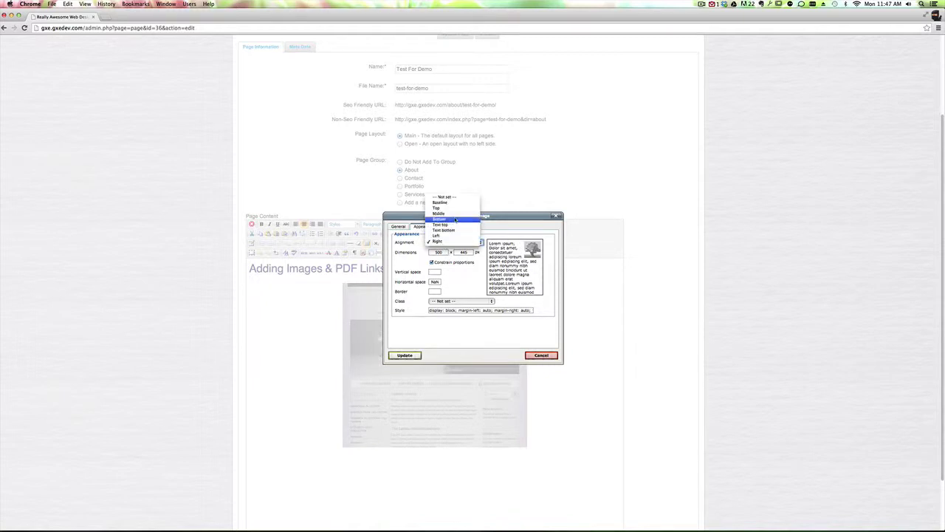
left_click(455, 198)
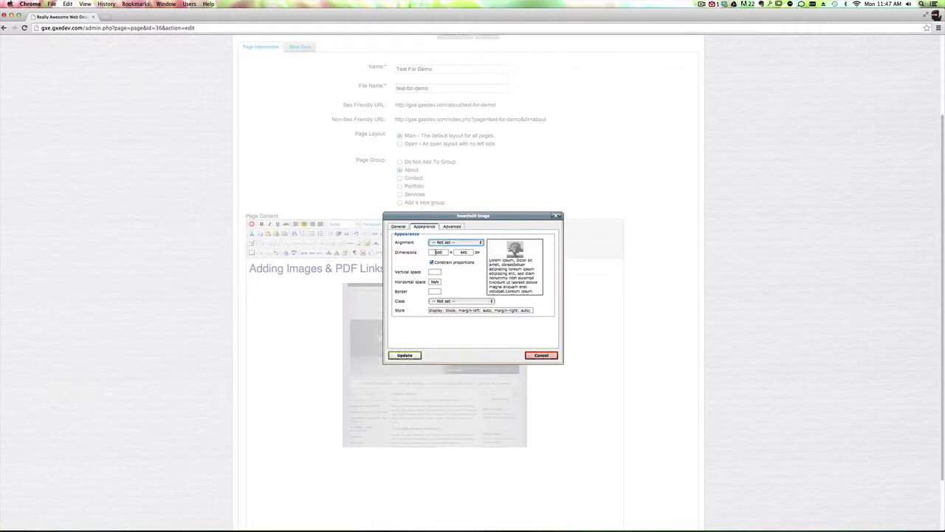
Step: Set the image's width to 400 px with its proportions constrained
double_click(439, 252)
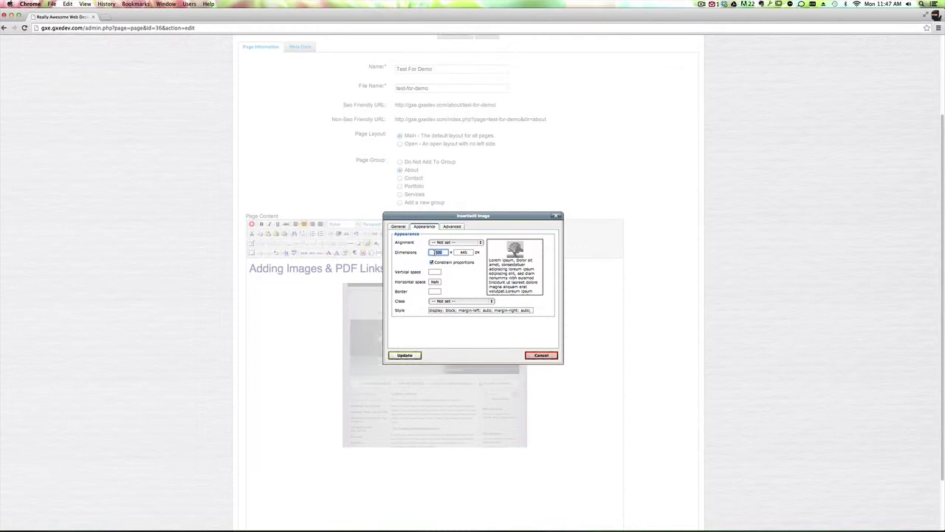
type("400")
double_click(465, 252)
Step: Give the image vertical and horizontal space of 10 and a border of 1, and apply the image settings
left_click(433, 271)
type("0")
key("Tab")
type("10")
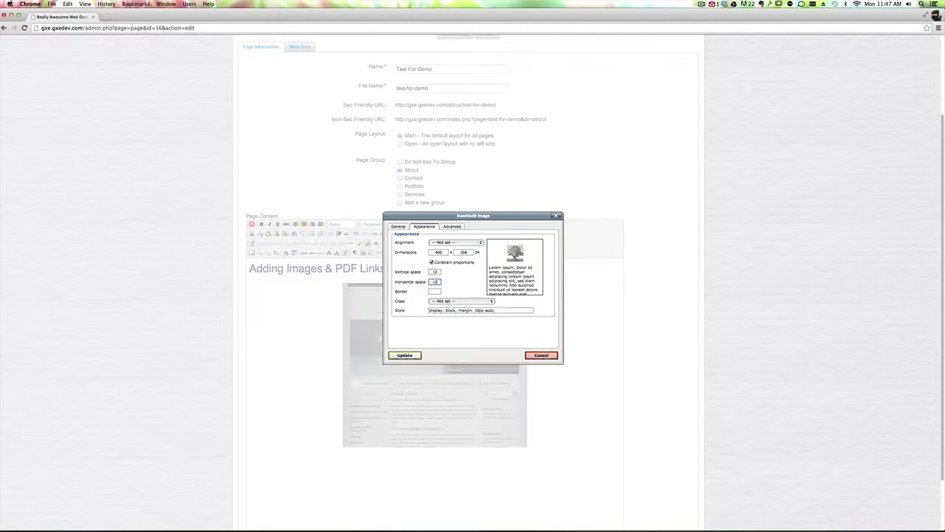
key("Tab")
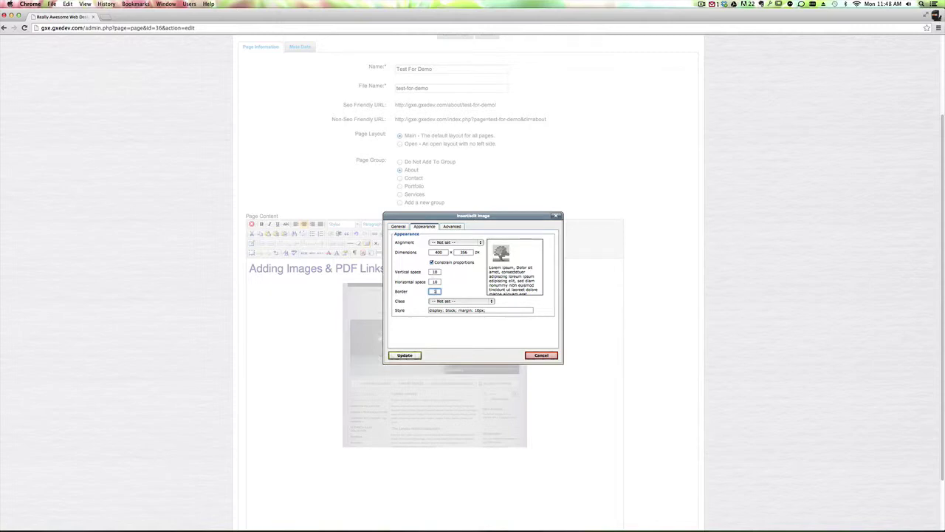
type("1")
key("Tab")
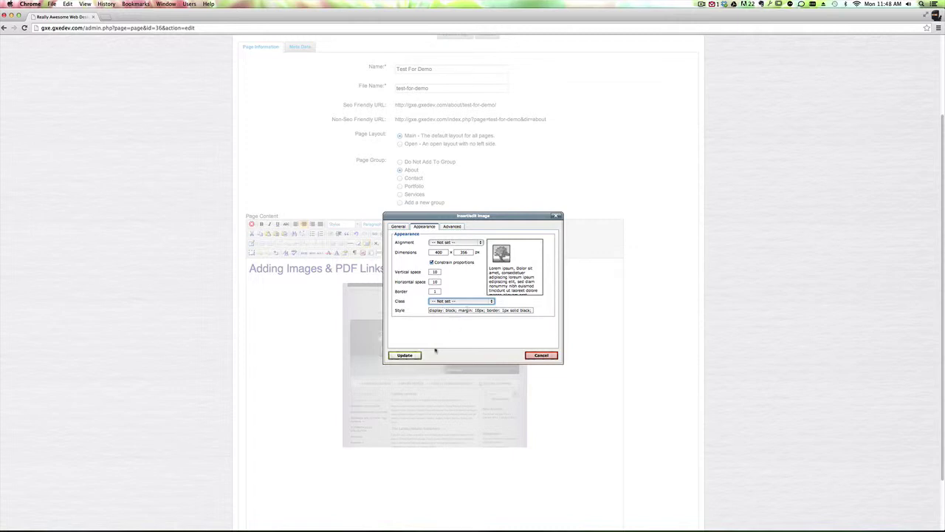
left_click(413, 357)
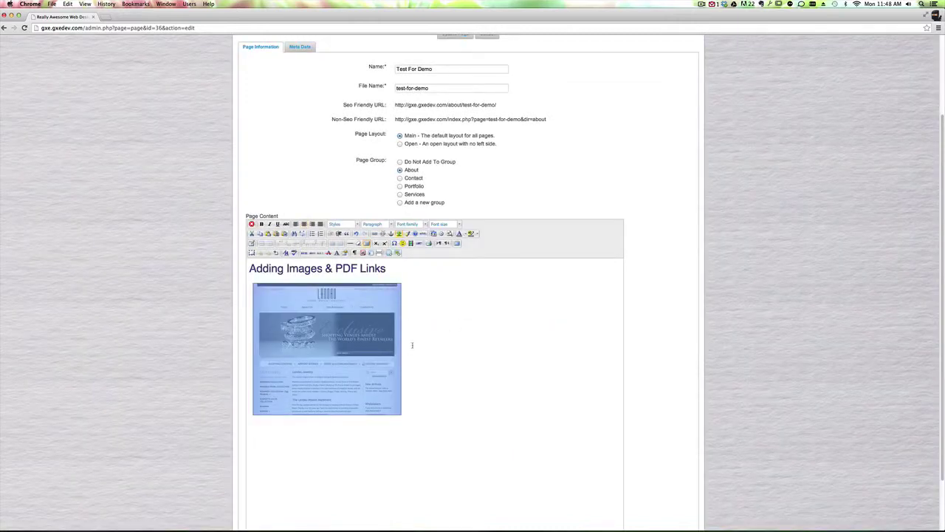
Step: Add the text "HERE IS A LINK TO A PDF" on the line below the image
left_click(421, 344)
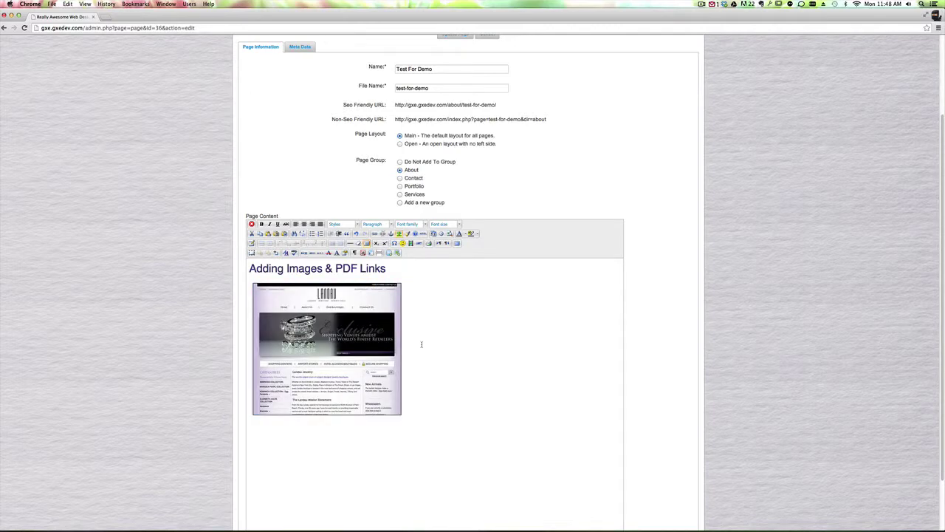
left_click(375, 341)
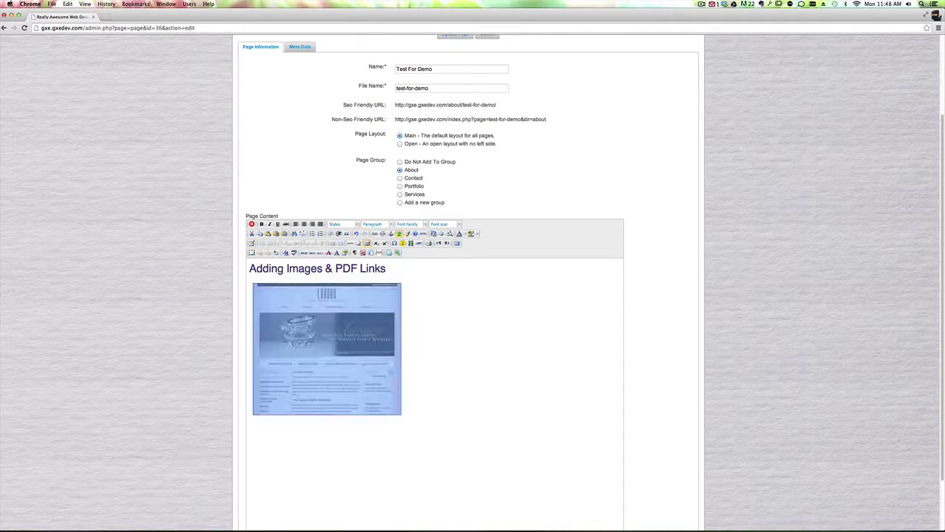
left_click(375, 341)
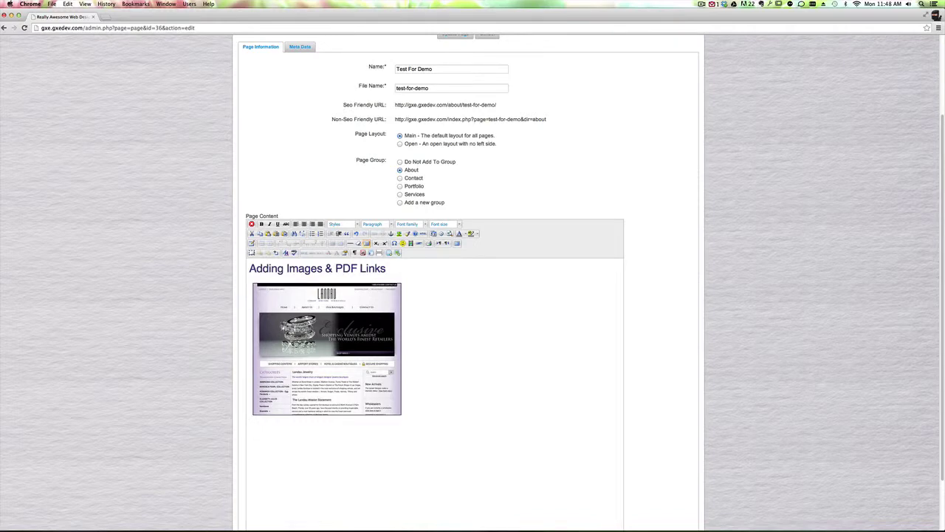
type("HERE IS A LINK TO A PDF")
Step: Select the text "HERE IS A LINK TO A PDF" and open the pdfs folder in the file manager for inserting a file
left_click_drag(313, 424, 247, 424)
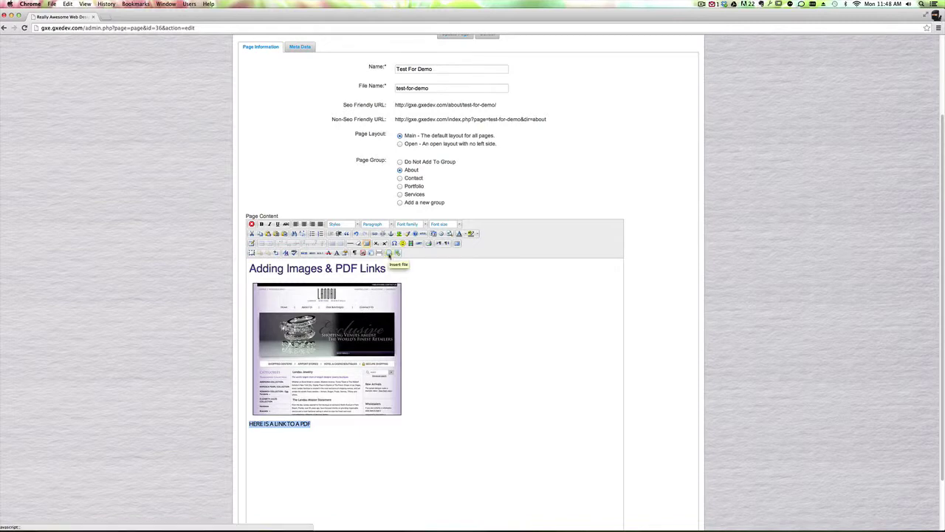
left_click(389, 253)
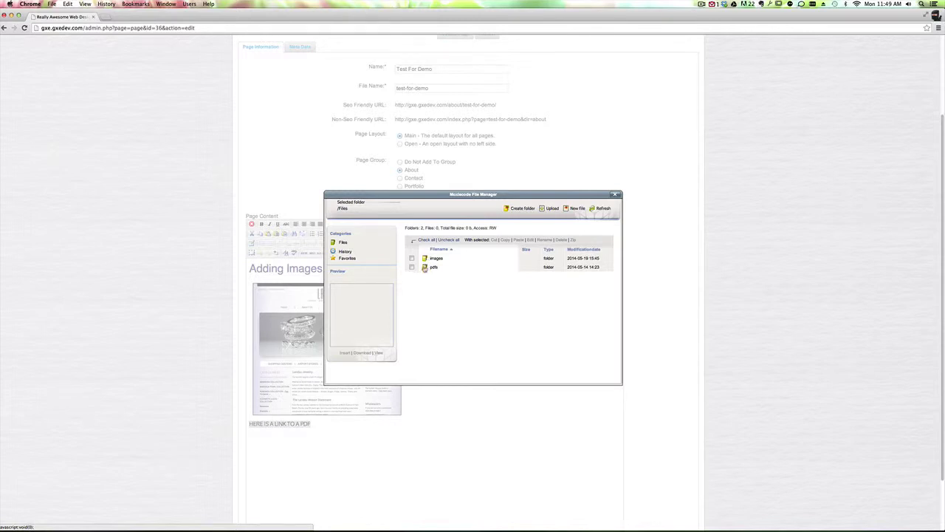
left_click(425, 267)
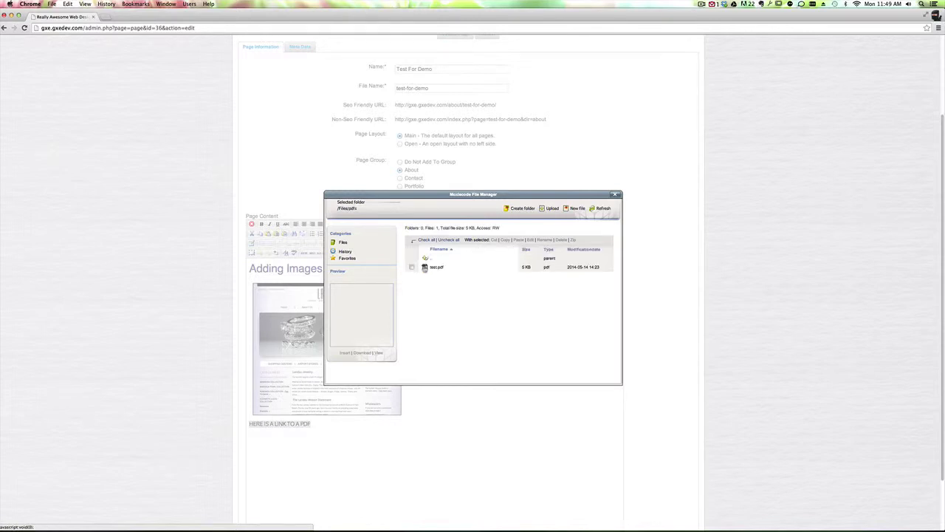
Step: Queue test.pdf from the Desktop for upload to the pdfs folder, and close the upload dialog without sending it to the server
left_click(522, 210)
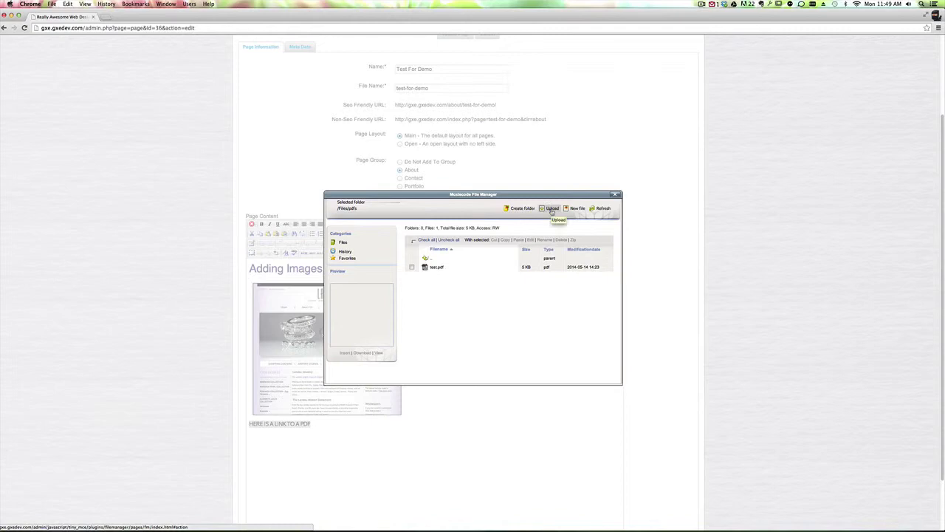
left_click(552, 209)
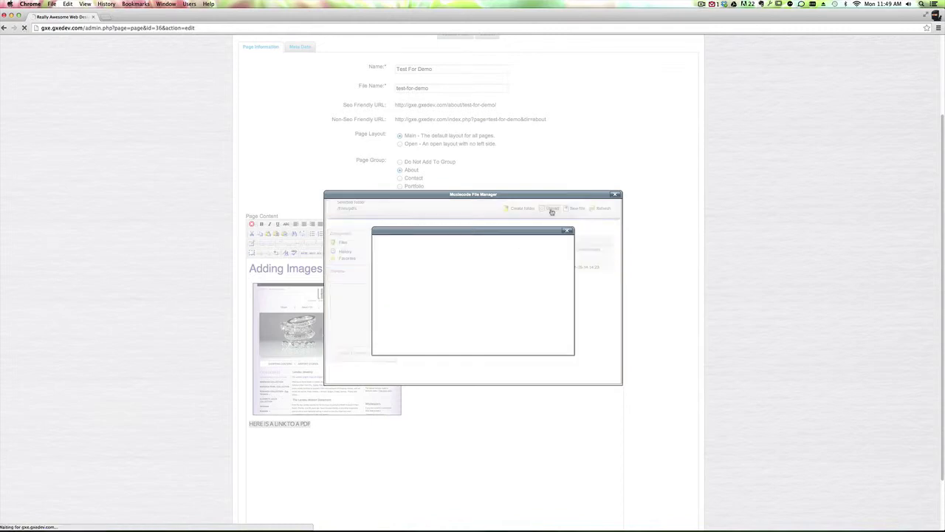
left_click(441, 292)
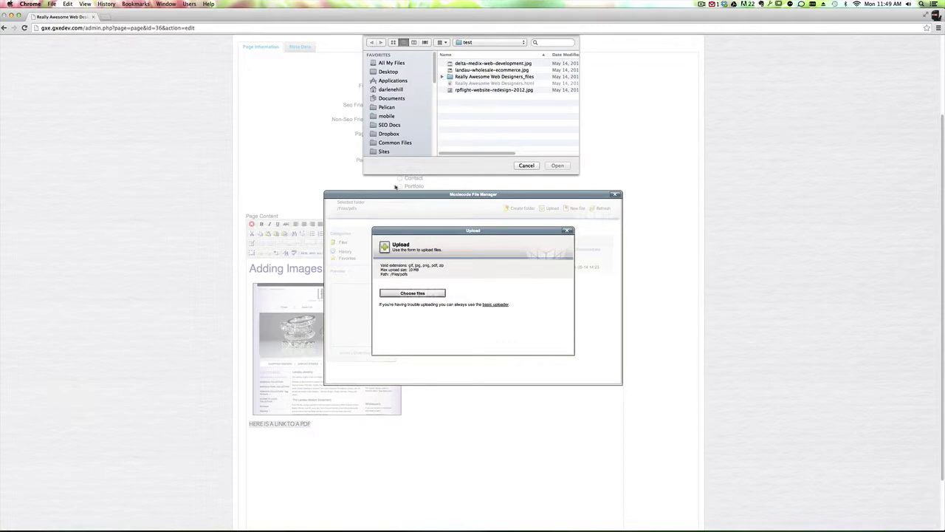
left_click(389, 71)
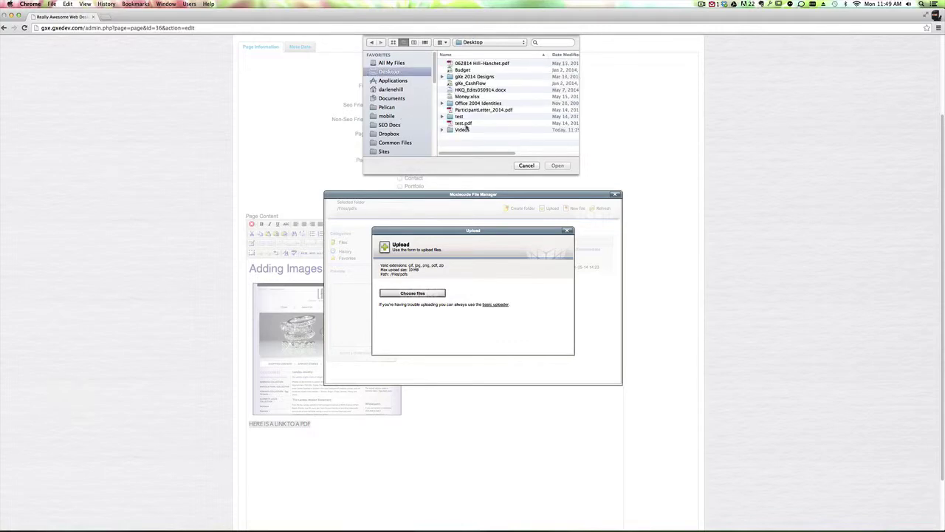
double_click(464, 119)
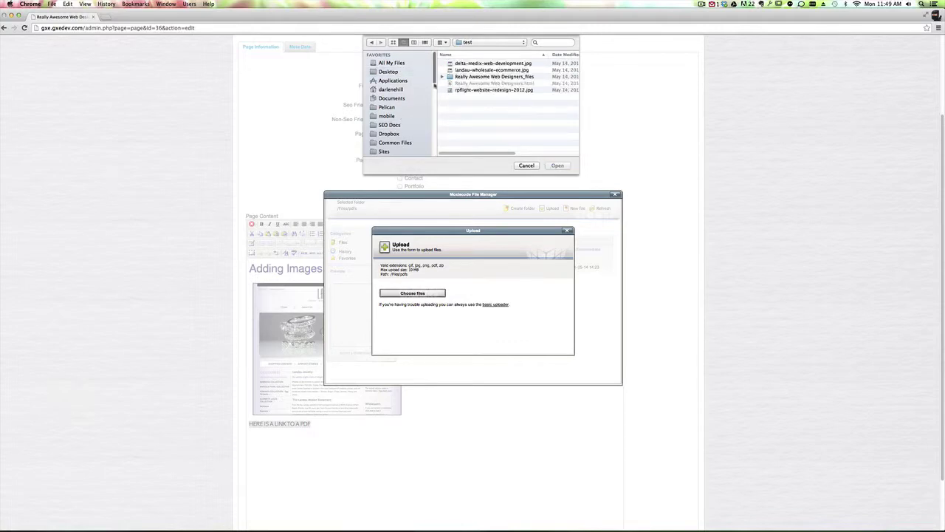
key("super+Up")
double_click(462, 123)
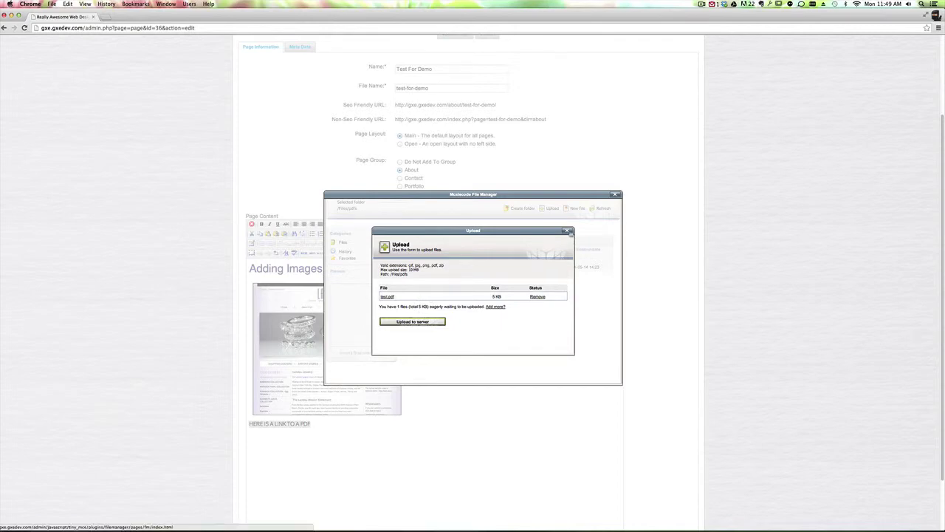
left_click(567, 231)
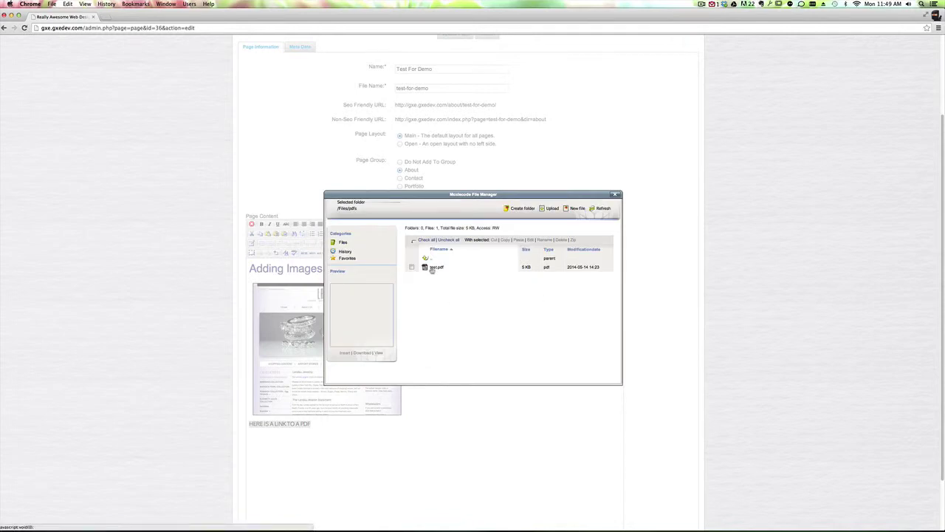
Step: Insert test.pdf from the pdfs folder as the link of the selected text, and update the page
left_click(432, 268)
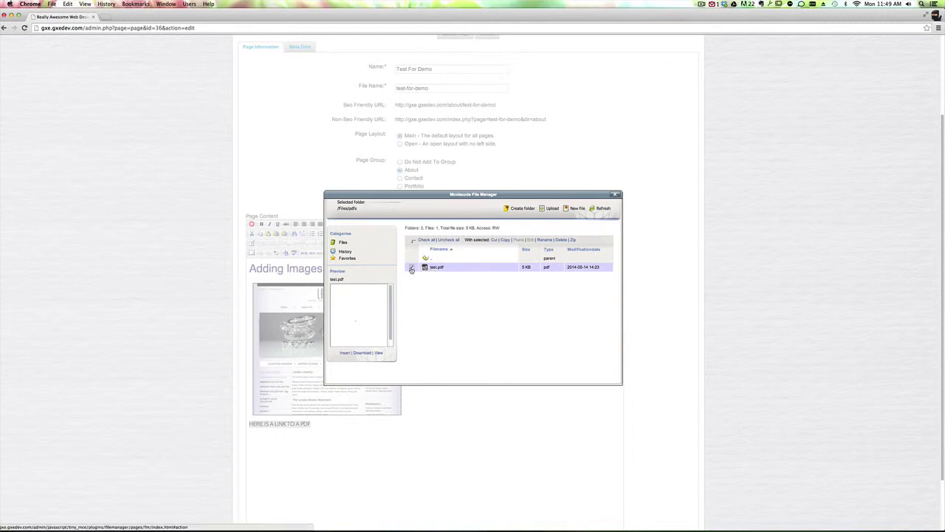
left_click(345, 353)
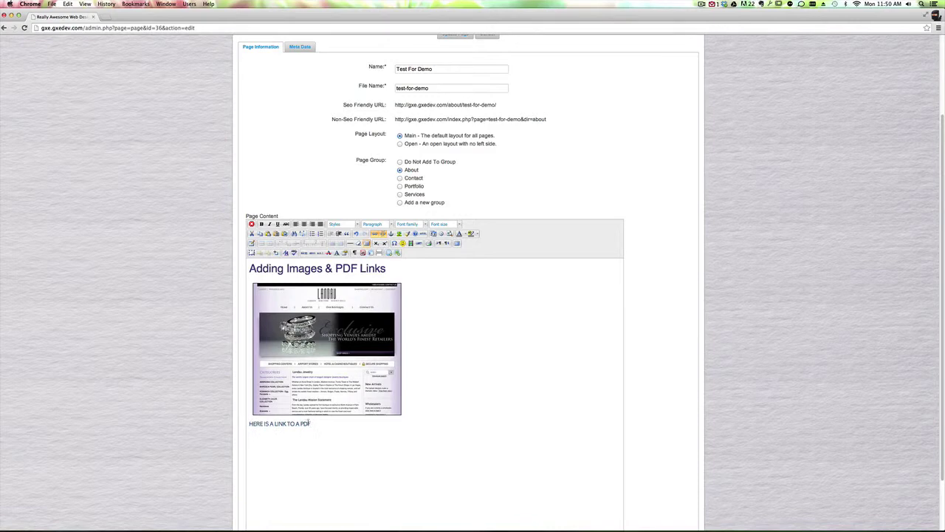
left_click(311, 421)
scroll(512, 155, "up", 3)
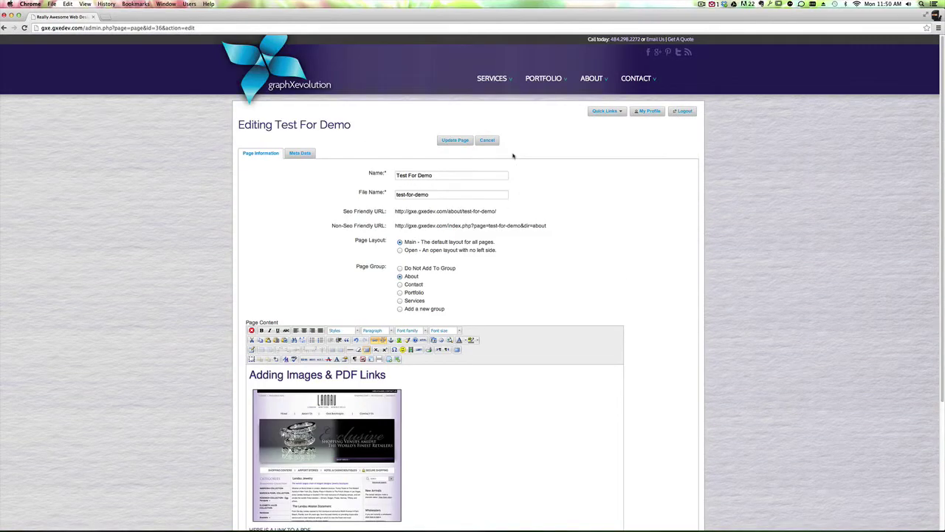
left_click(455, 141)
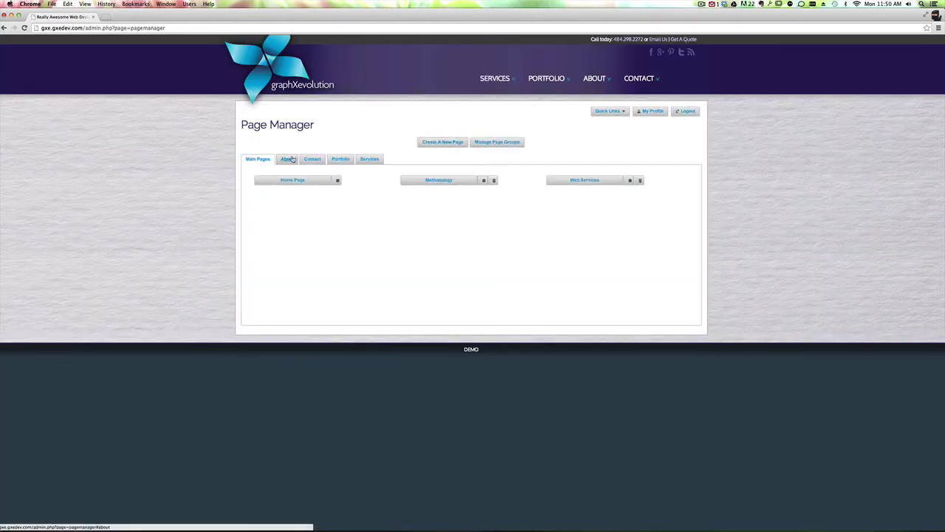
Step: Reopen the Test For Demo page from the About group for editing
left_click(288, 158)
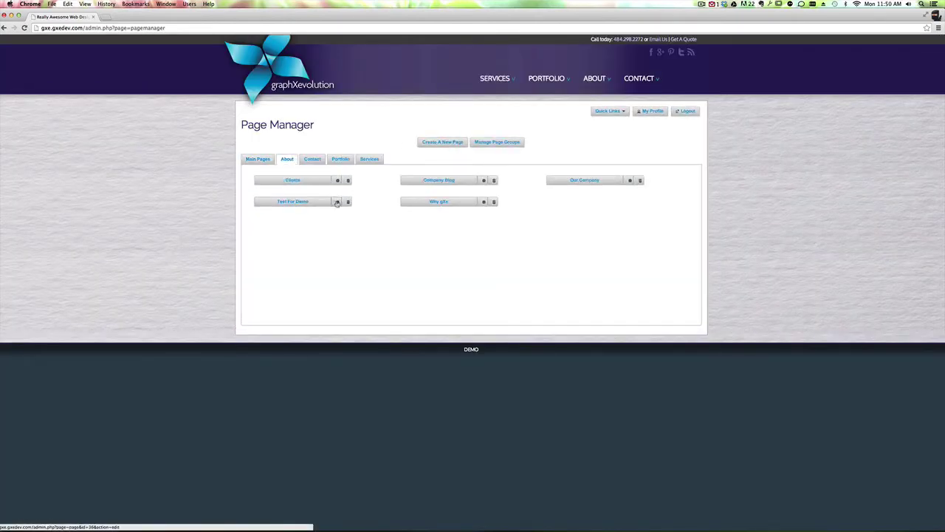
left_click(337, 203)
scroll(421, 257, "down", 3)
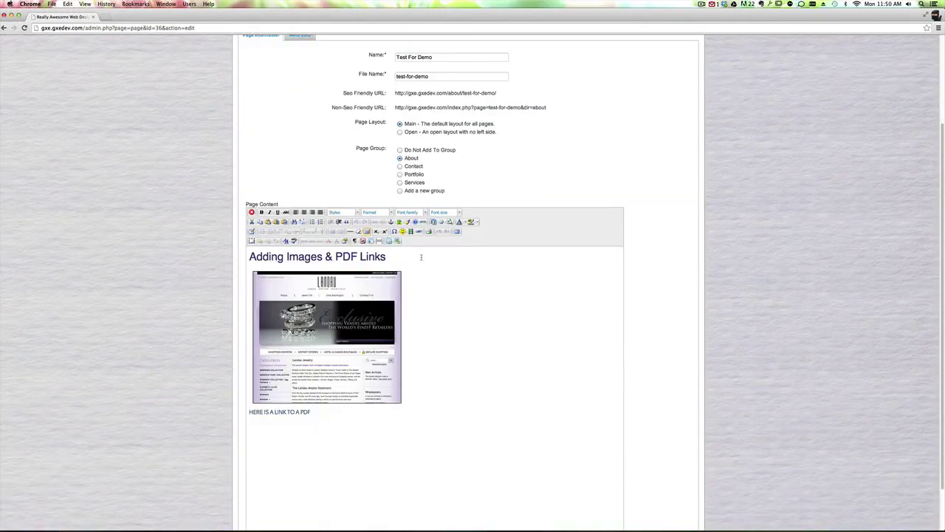
scroll(421, 257, "down", 1)
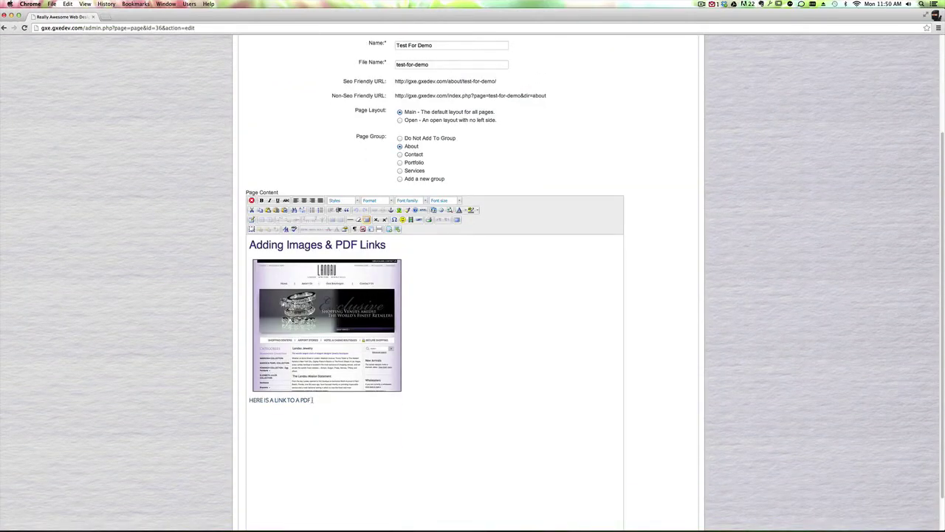
Step: Set the target of the "HERE IS A LINK TO A PDF" link to Open in new window (_blank), and update the page
left_click_drag(312, 399, 247, 399)
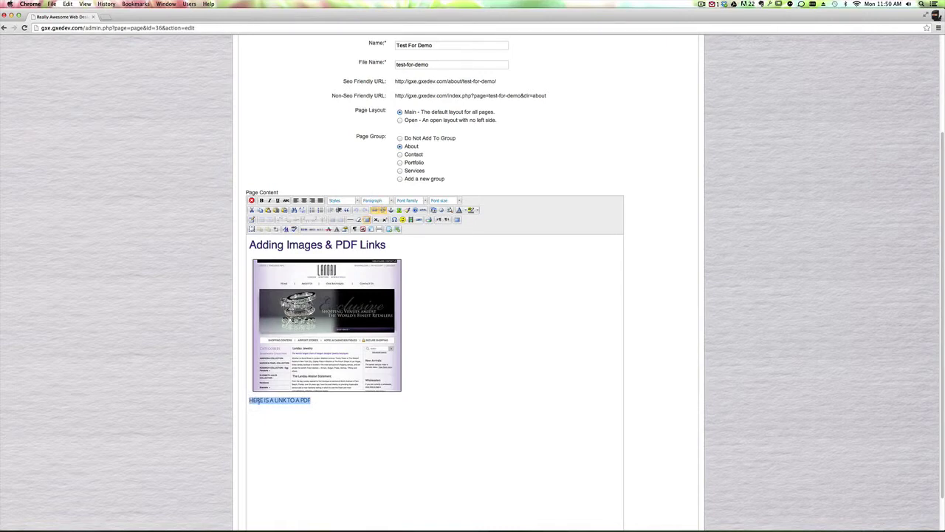
right_click(259, 400)
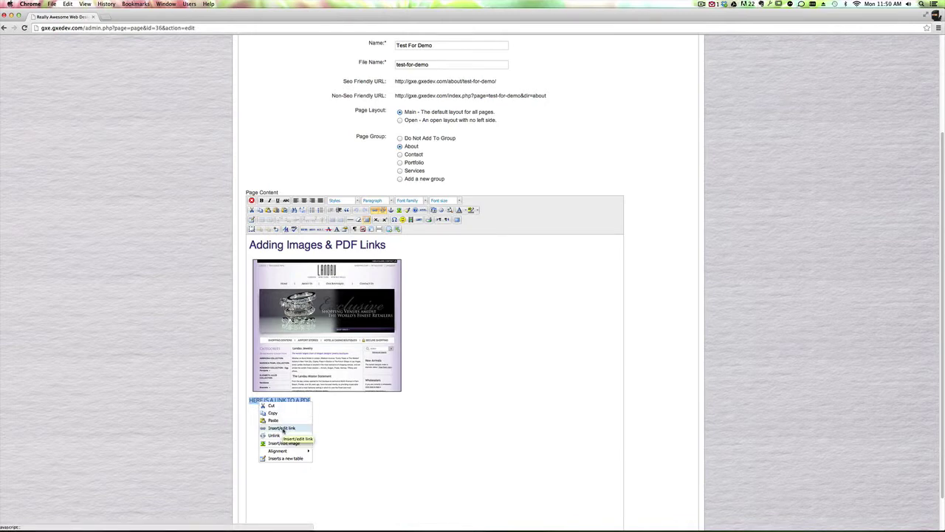
left_click(283, 428)
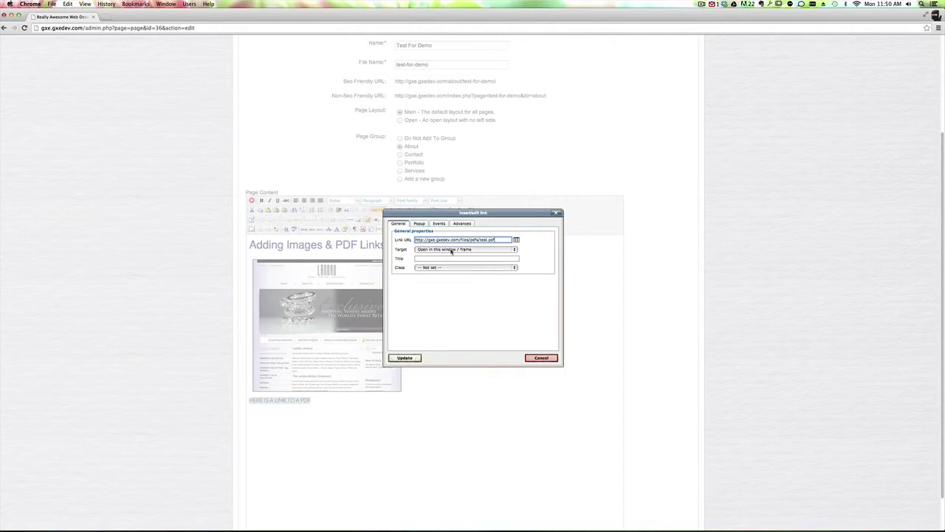
left_click(451, 250)
left_click(447, 257)
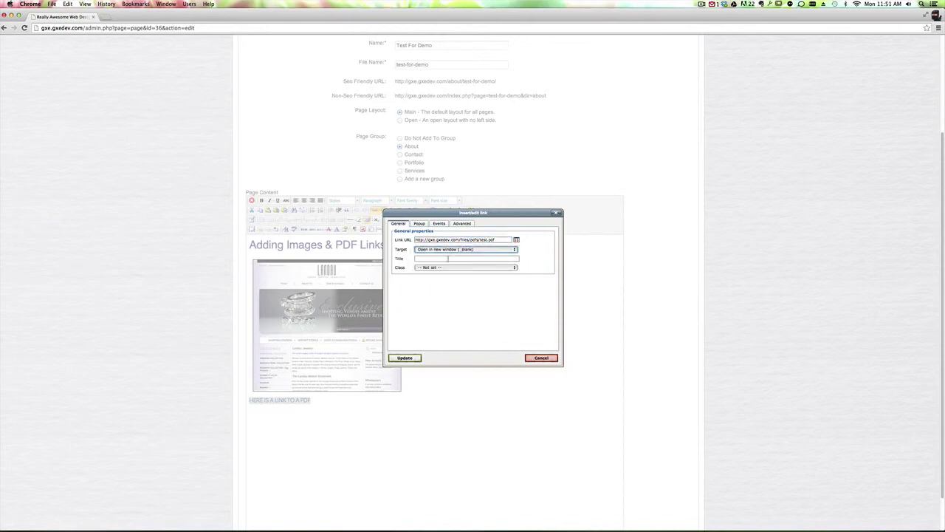
left_click(414, 359)
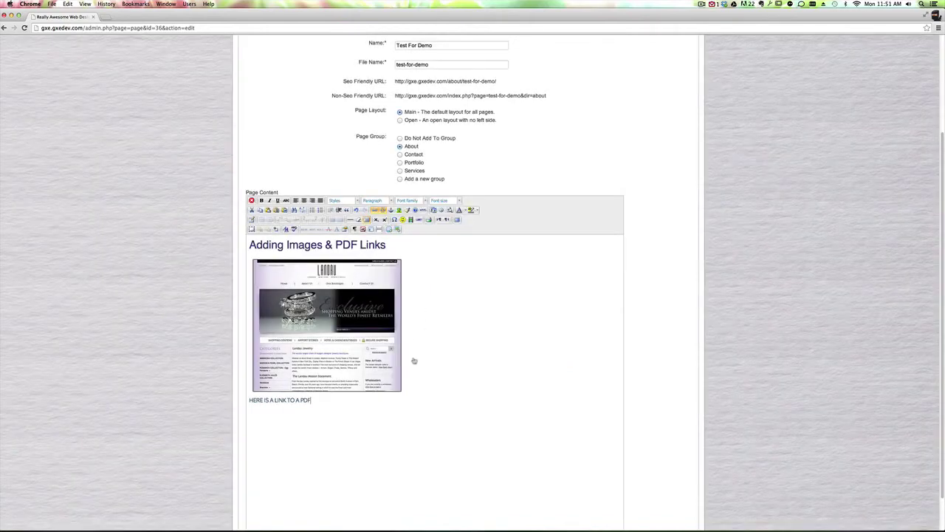
scroll(325, 325, "up", 4)
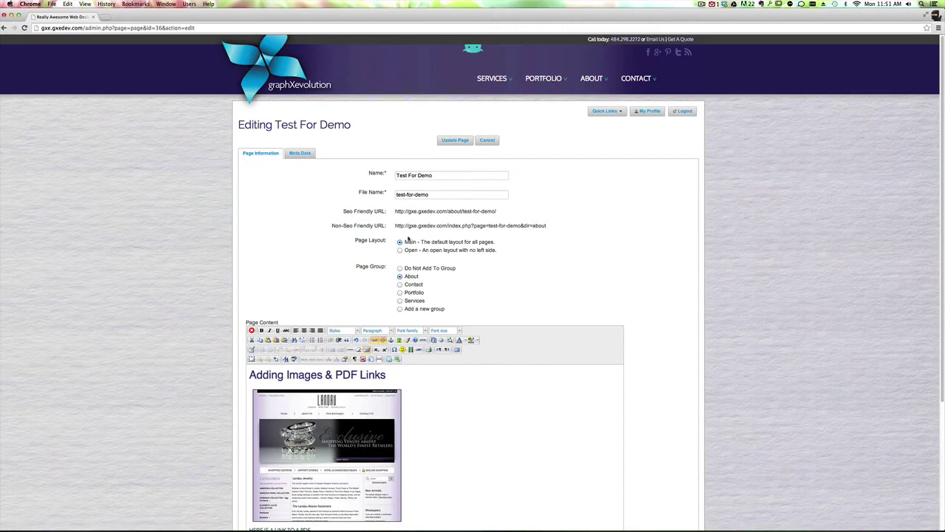
left_click(455, 140)
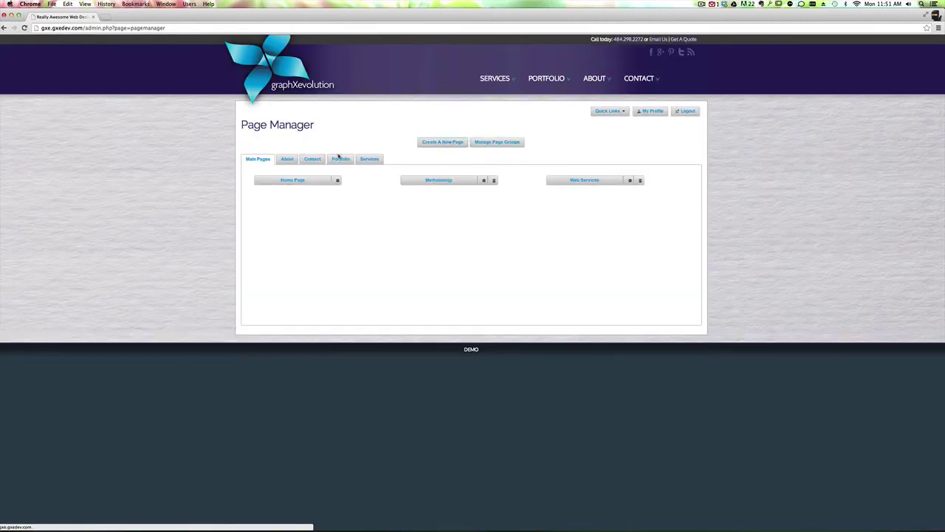
Step: View the live Test For Demo page from the About group, test its PDF link, and close the opened PDF
left_click(286, 159)
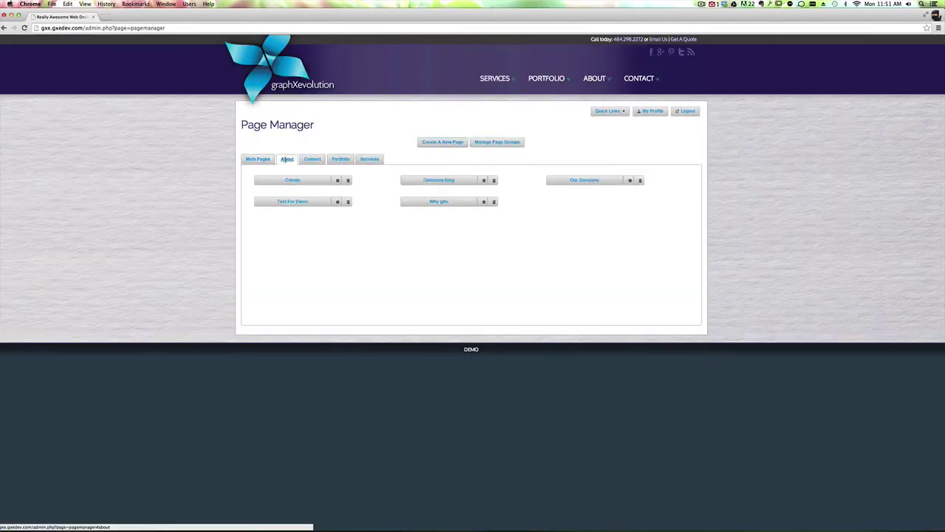
left_click(295, 202)
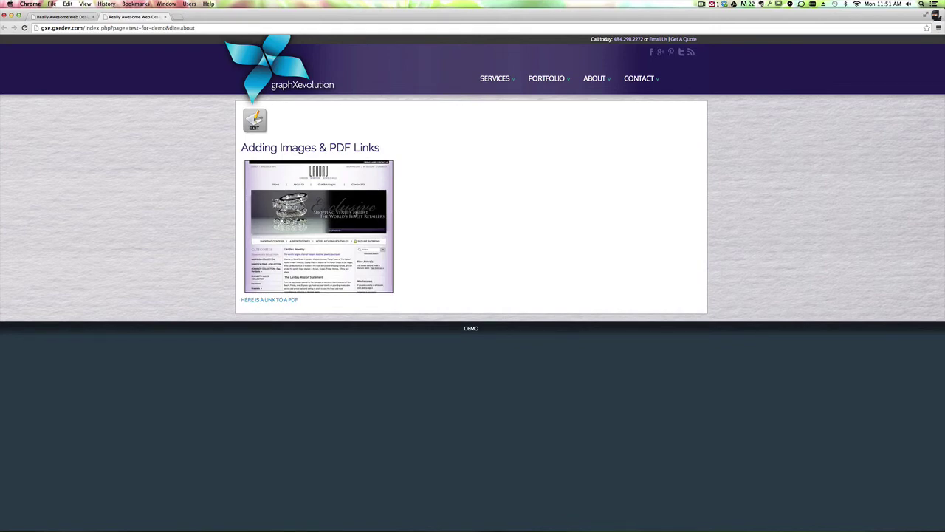
left_click(288, 300)
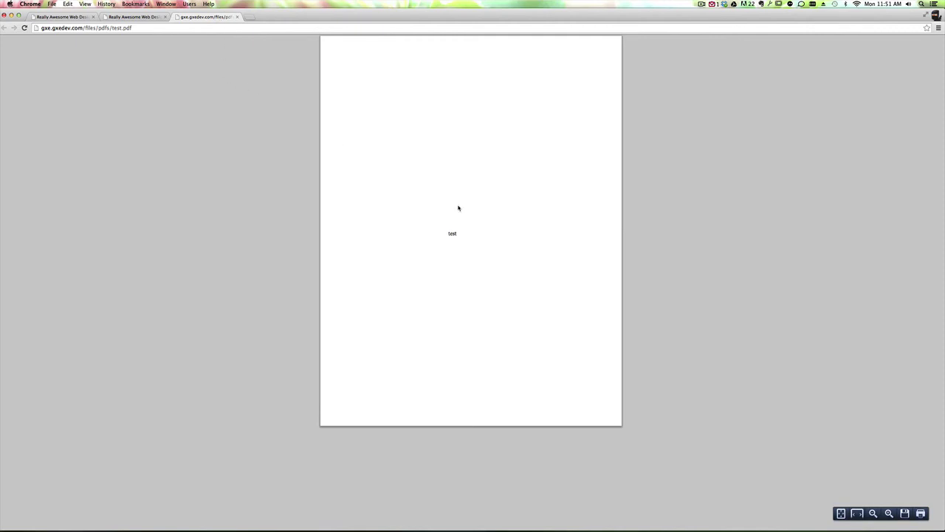
left_click(237, 16)
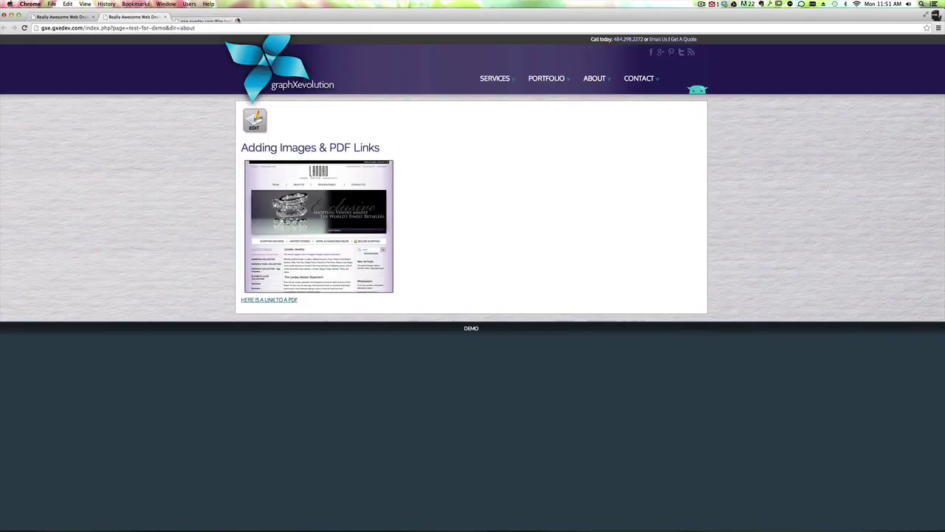